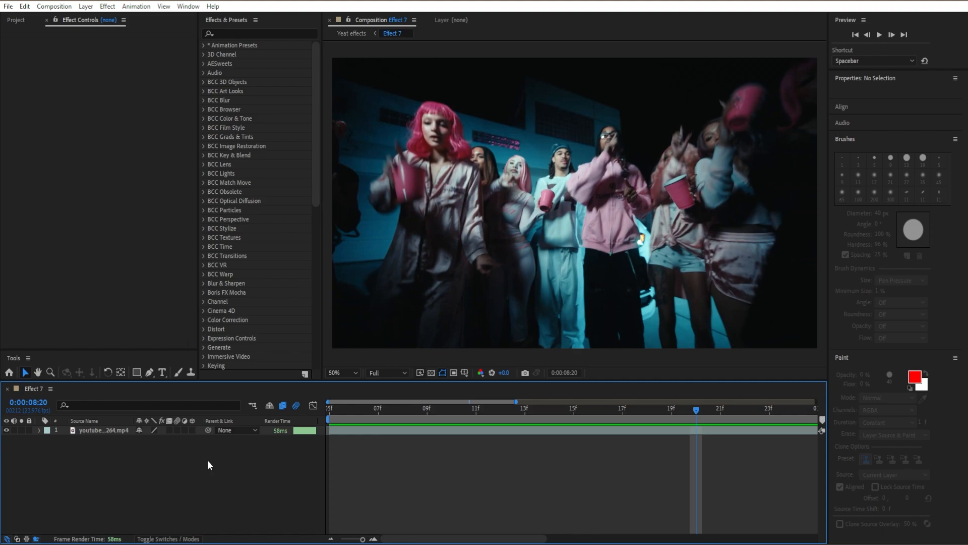
Create a new adjustment layer above the video clip in the Effect 7 composition.
right_click(181, 479)
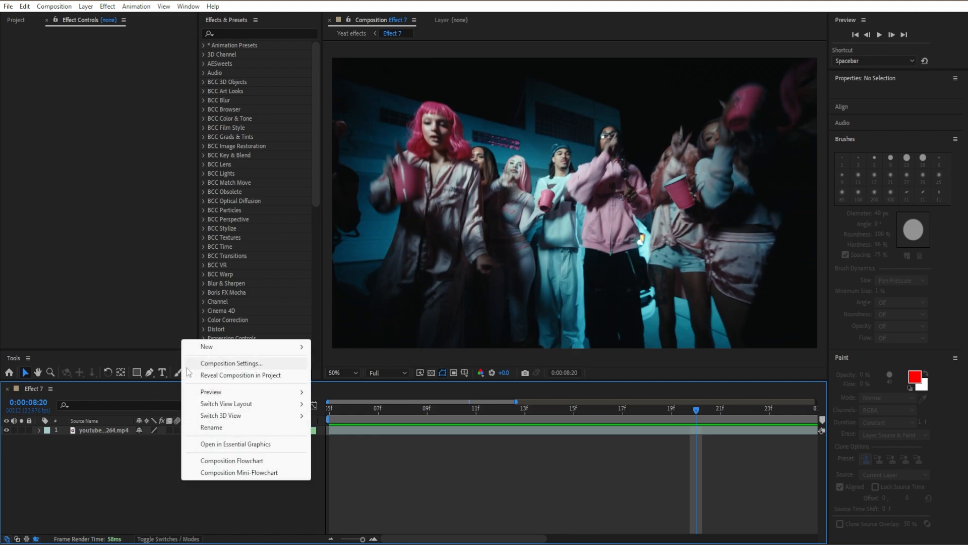
mouse_move(220, 350)
left_click(391, 434)
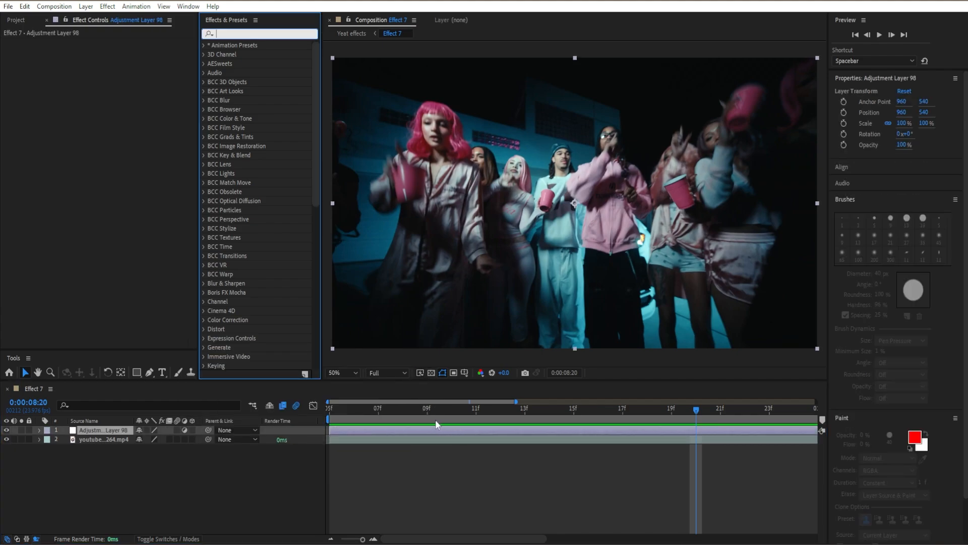
Find the Stylize Glow effect and apply it to the adjustment layer.
type("glow")
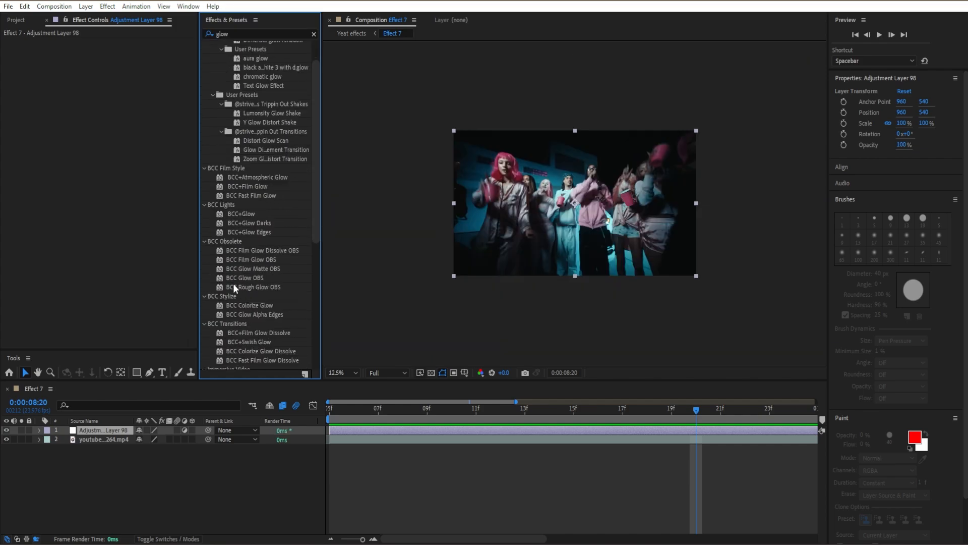
scroll(250, 312, "down", 6)
scroll(276, 225, "down", 2)
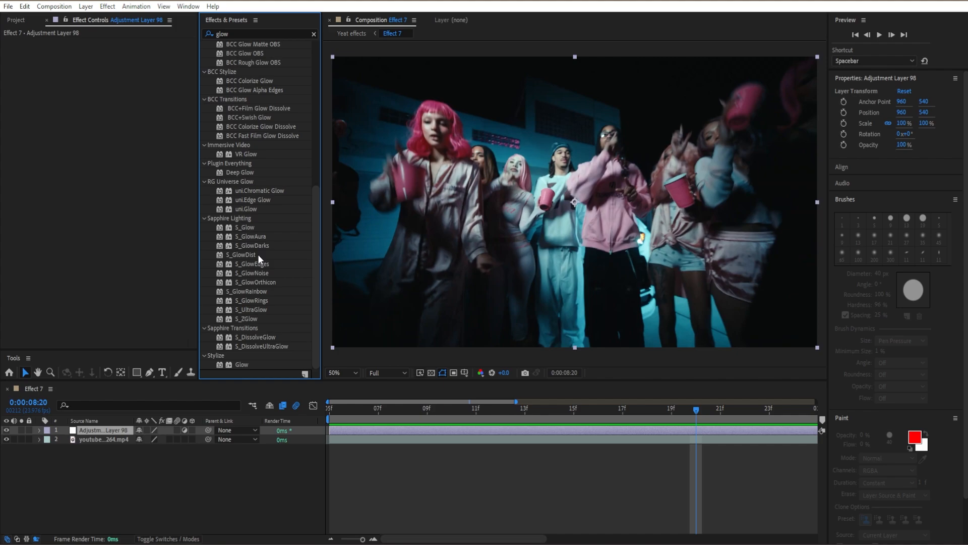
left_click_drag(245, 365, 109, 211)
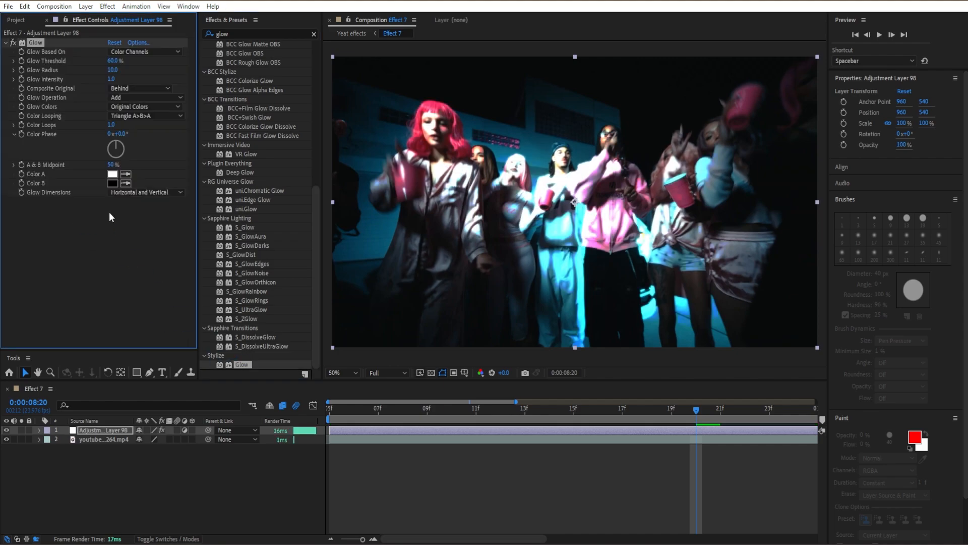
Set the Glow effect's threshold to 63% and its radius to 207, then collapse its settings.
left_click(110, 61)
type("63")
key("Return")
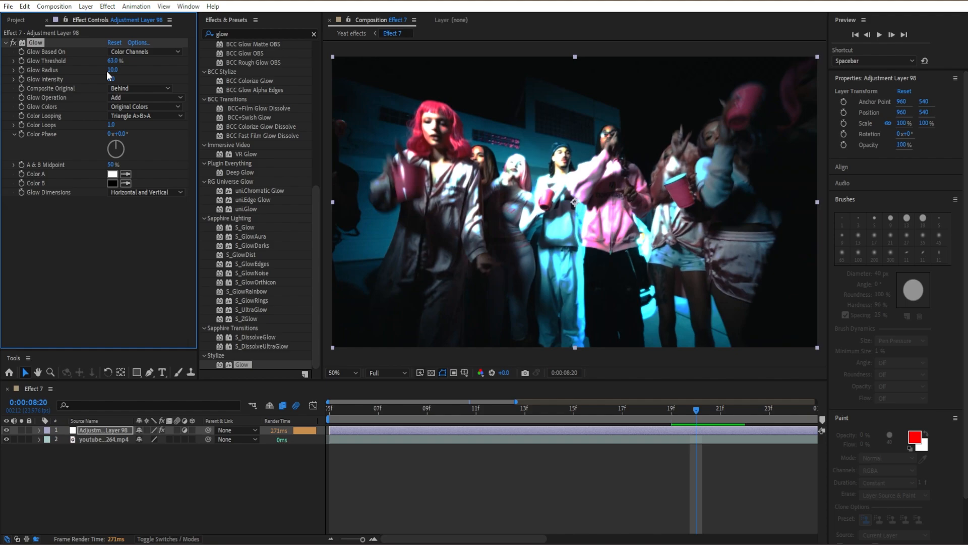
left_click(111, 69)
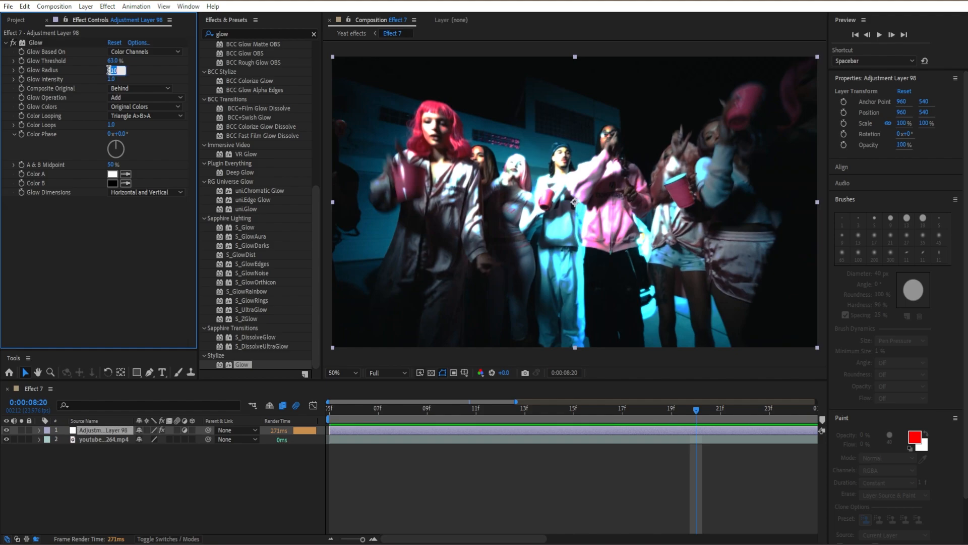
type("207")
key("Return")
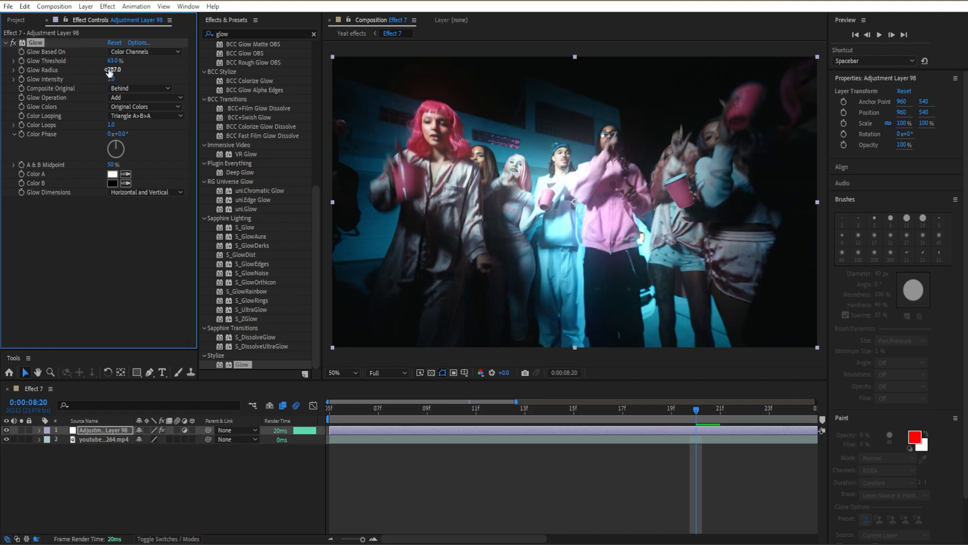
left_click(6, 43)
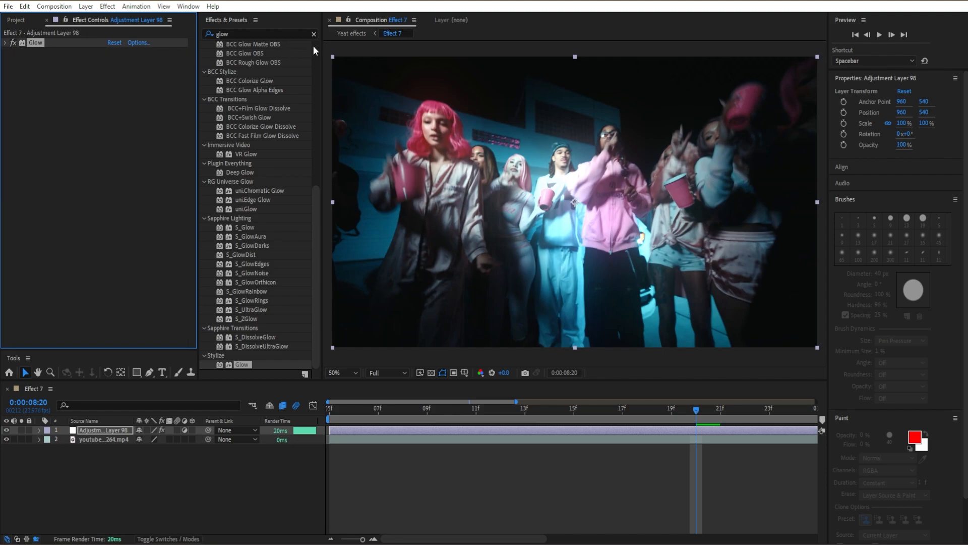
Apply the Color Correction Tint effect to the adjustment layer and collapse its settings.
left_click(314, 34)
left_click(304, 33)
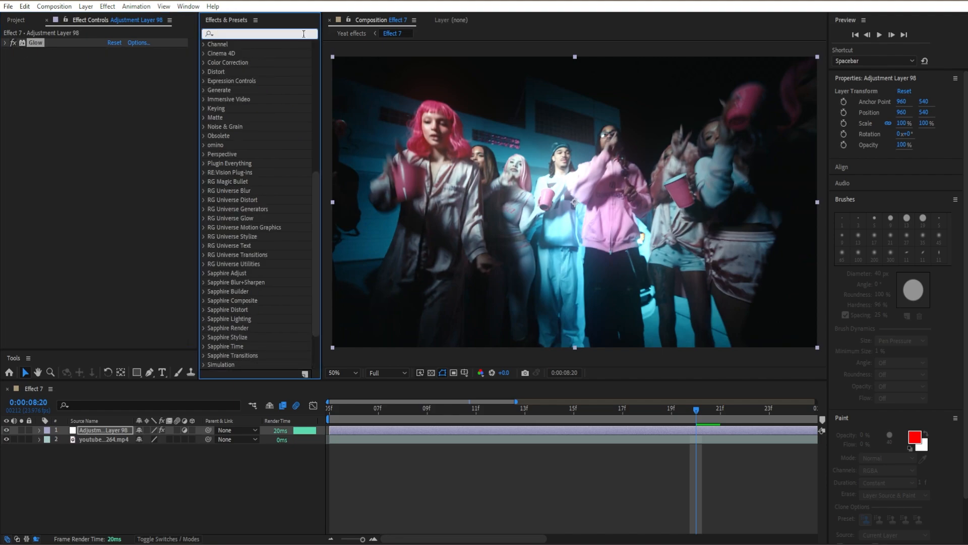
type("tint")
double_click(239, 137)
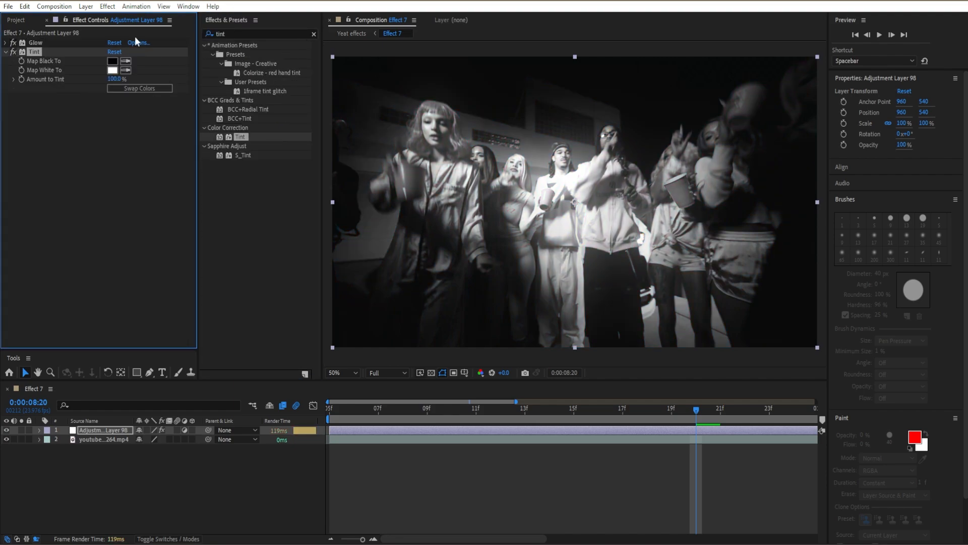
left_click(6, 51)
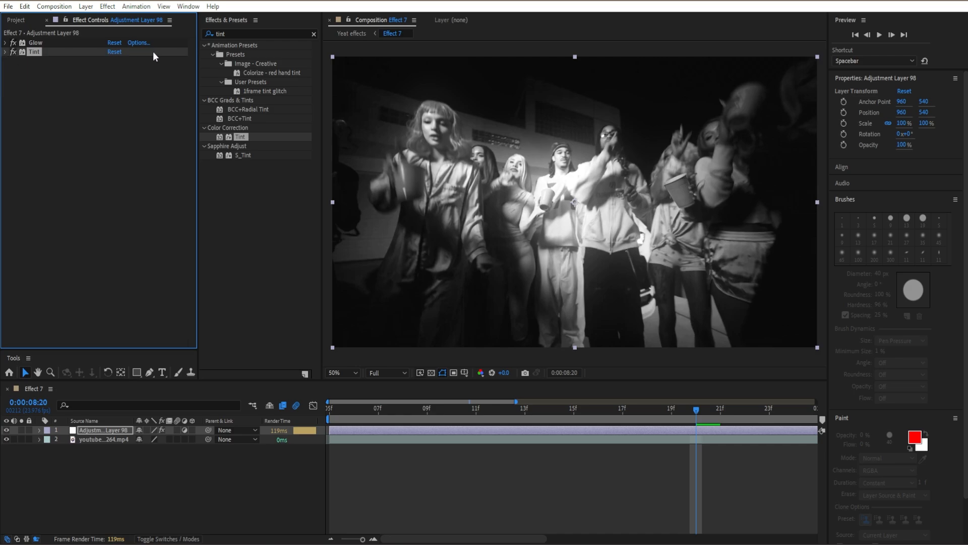
Apply the Color Correction Exposure effect to the adjustment layer.
left_click(314, 34)
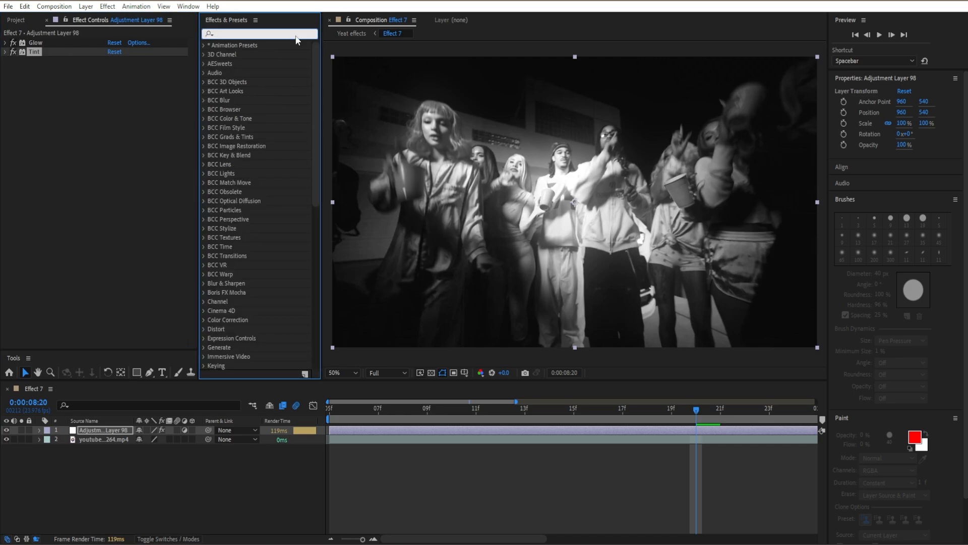
type("exp")
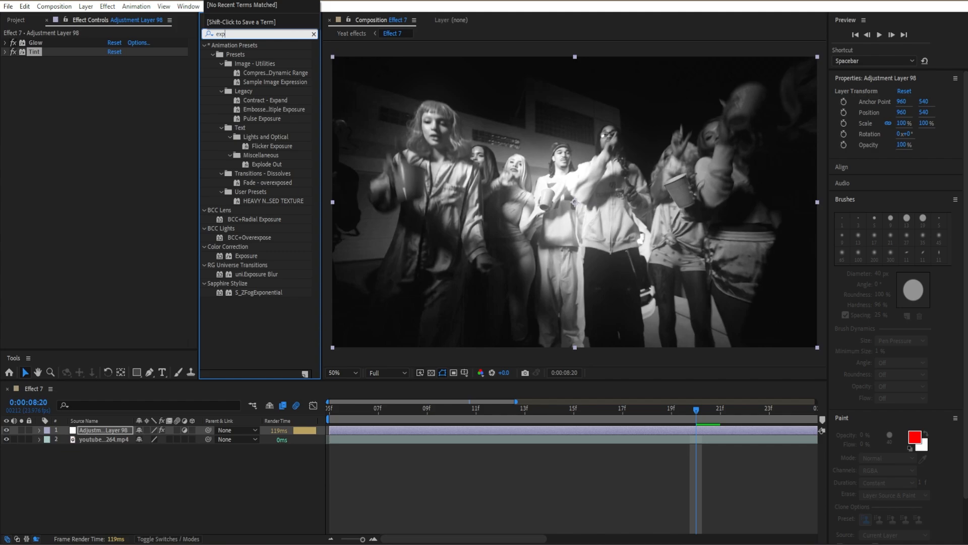
type("os")
double_click(246, 200)
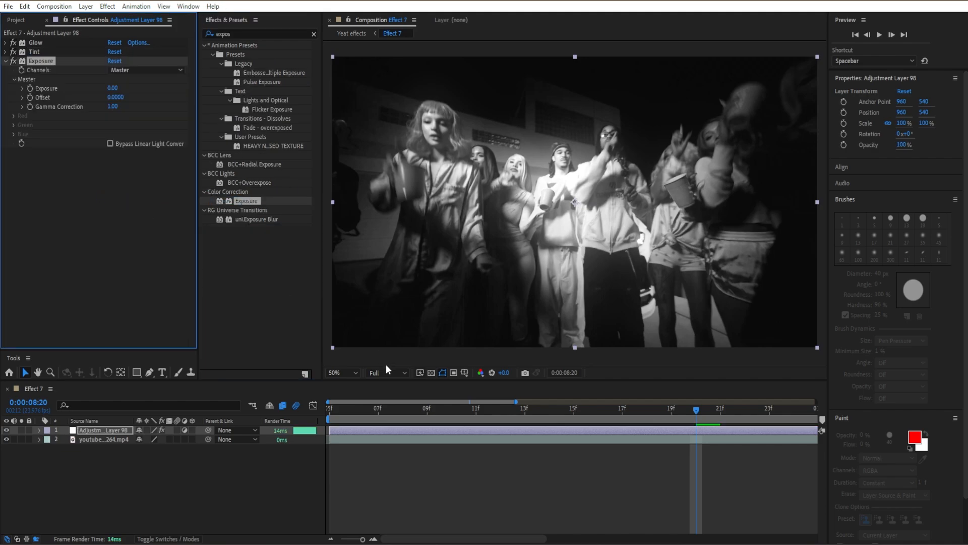
Add a master Exposure keyframe with a value of 3 at 0:00:08:05 and reveal it in the timeline.
left_click_drag(398, 408, 329, 415)
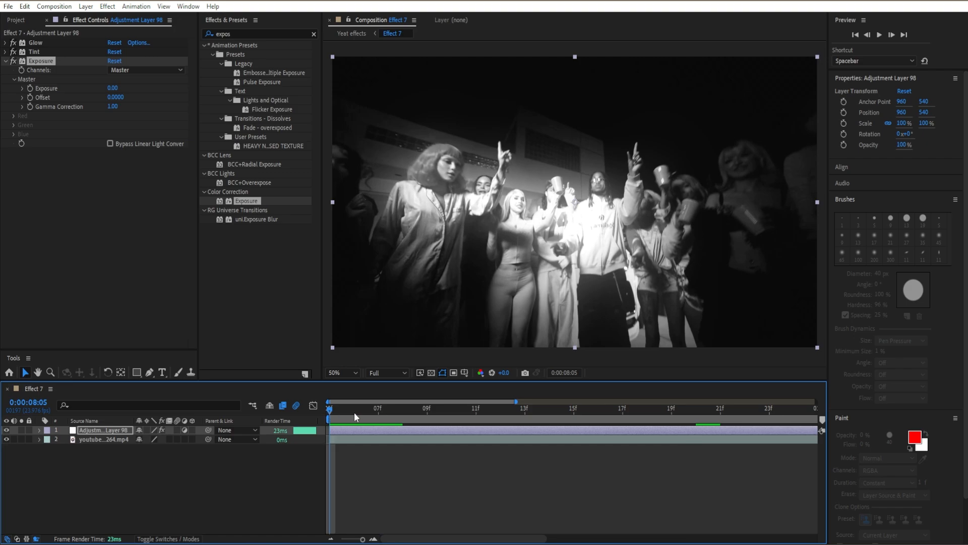
left_click(31, 87)
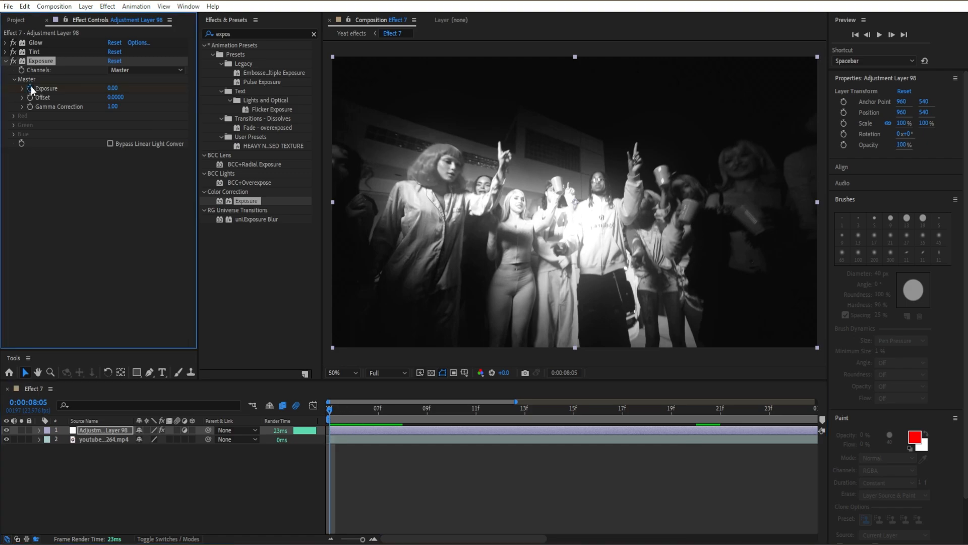
key("e")
key("u")
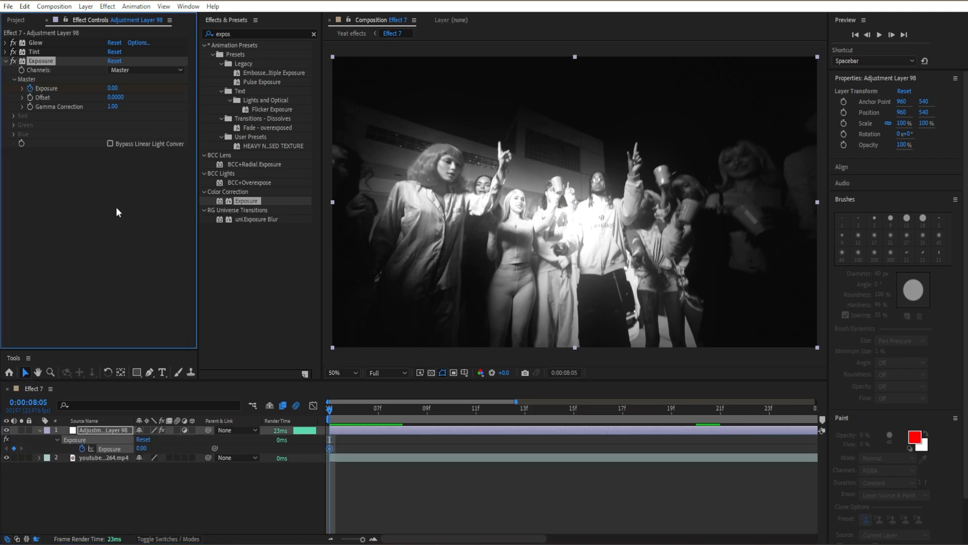
left_click(113, 88)
type("3")
key("Return")
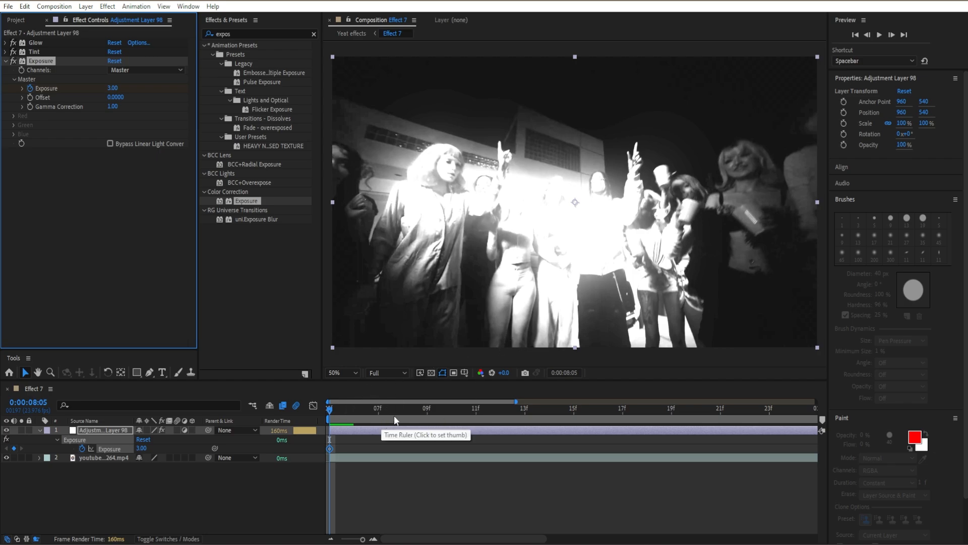
Add a second master Exposure keyframe with a value of 0 at 0:00:08:11.
left_click_drag(416, 407, 483, 411)
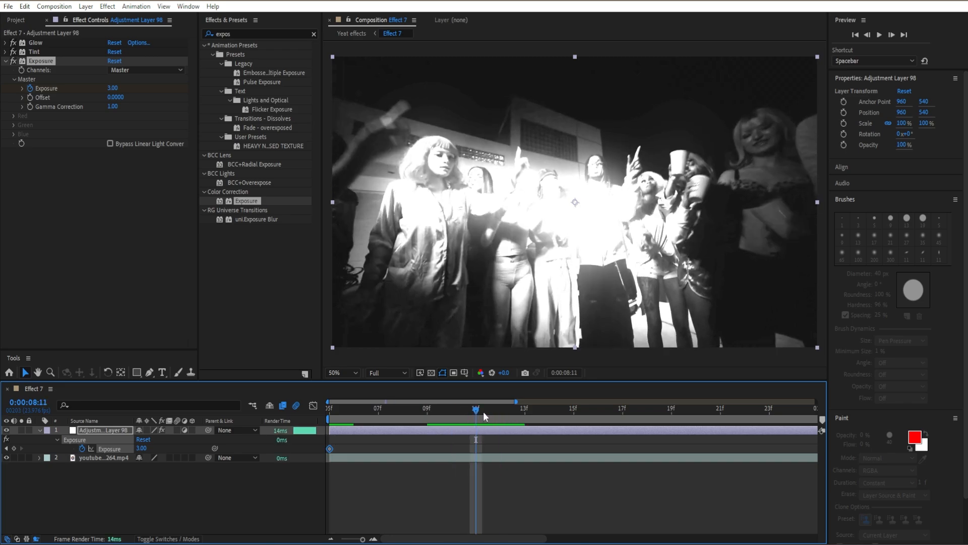
left_click(114, 84)
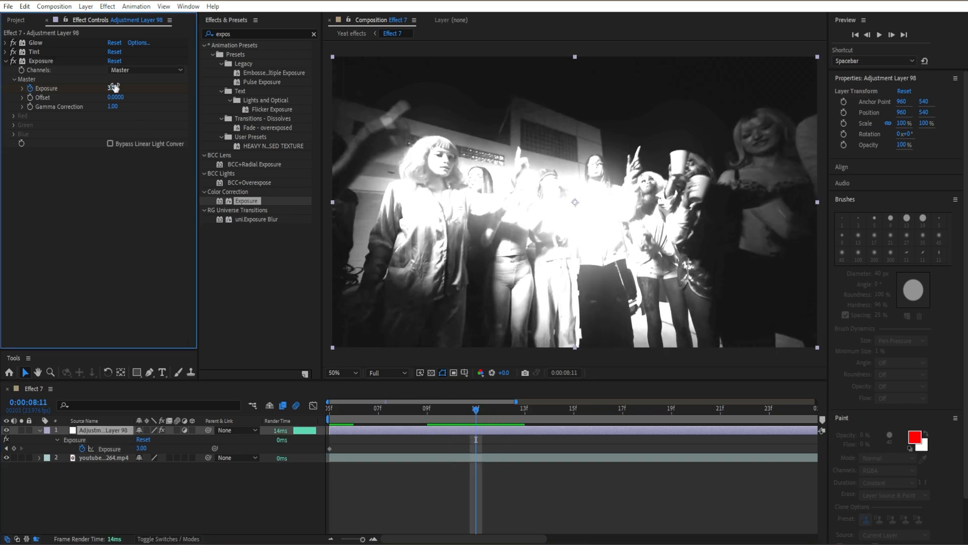
key("Return")
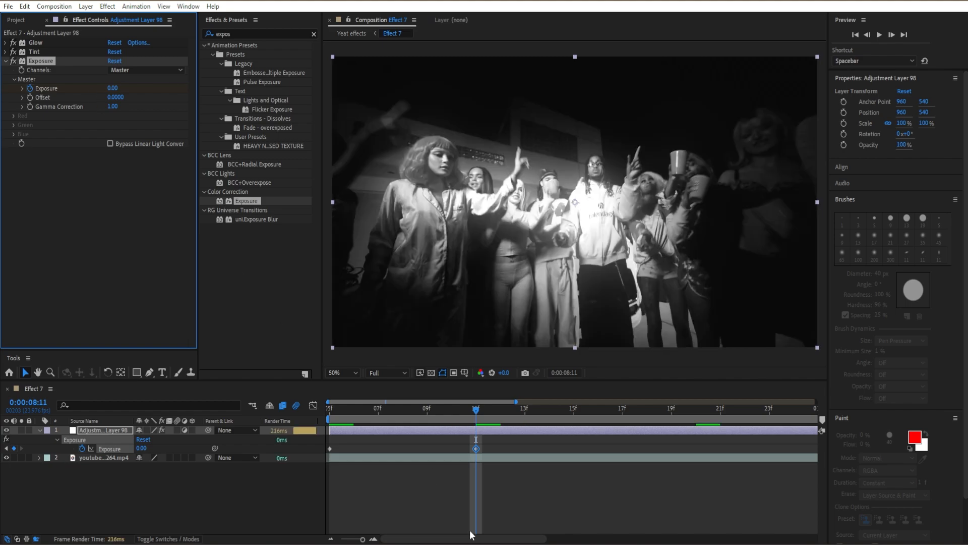
Apply Easy Ease to both Exposure keyframes and collapse the Exposure effect's settings.
left_click_drag(503, 446, 328, 459)
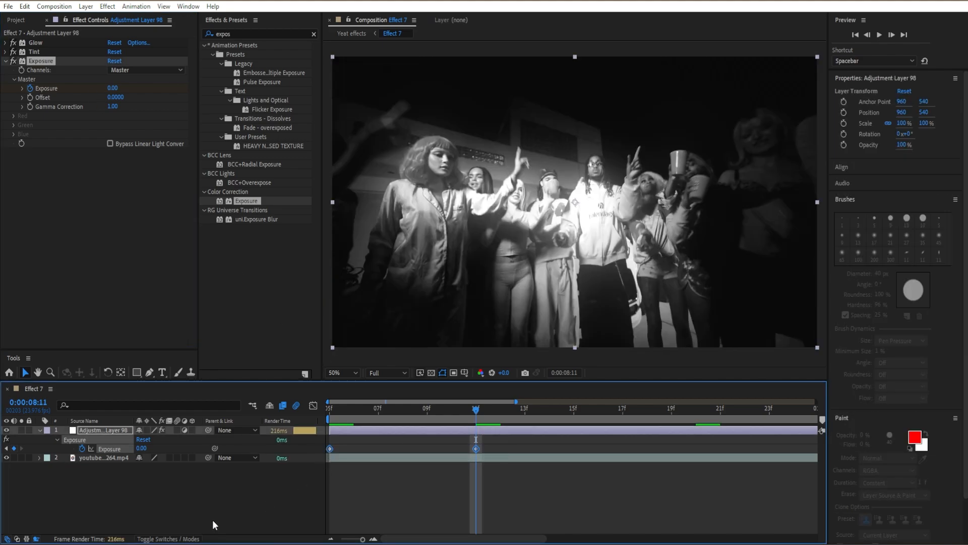
key("F9")
left_click(501, 443)
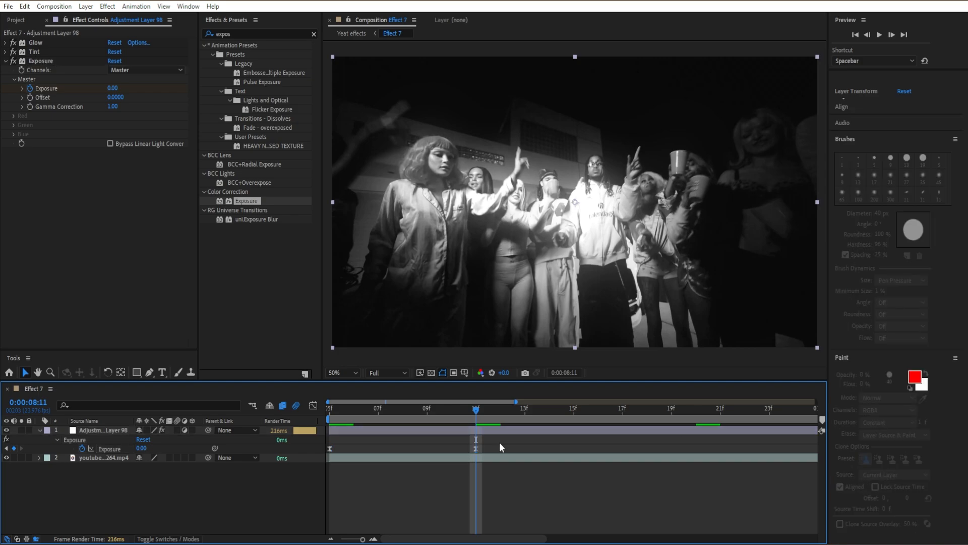
left_click(5, 65)
left_click(4, 62)
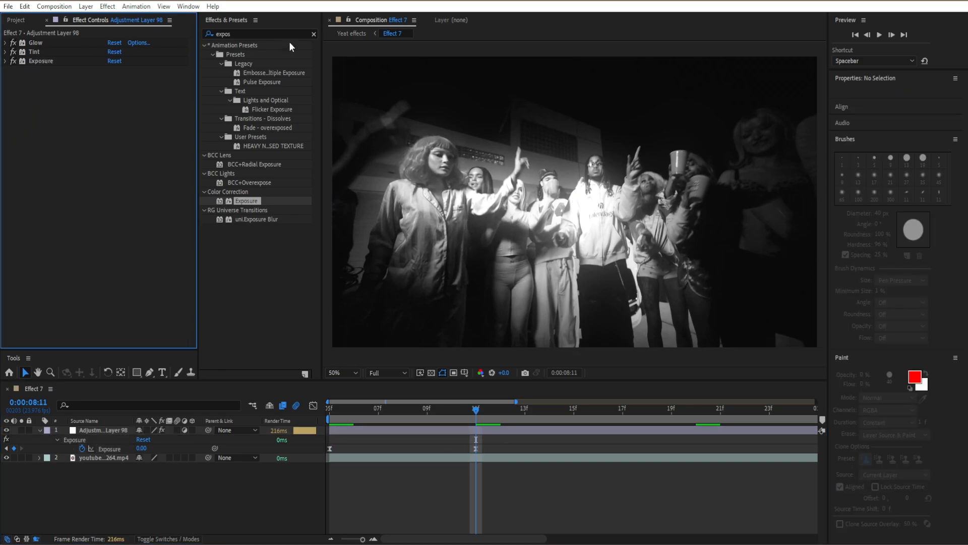
Find the Noise effect under Noise & Grain and apply it to the adjustment layer.
left_click(313, 34)
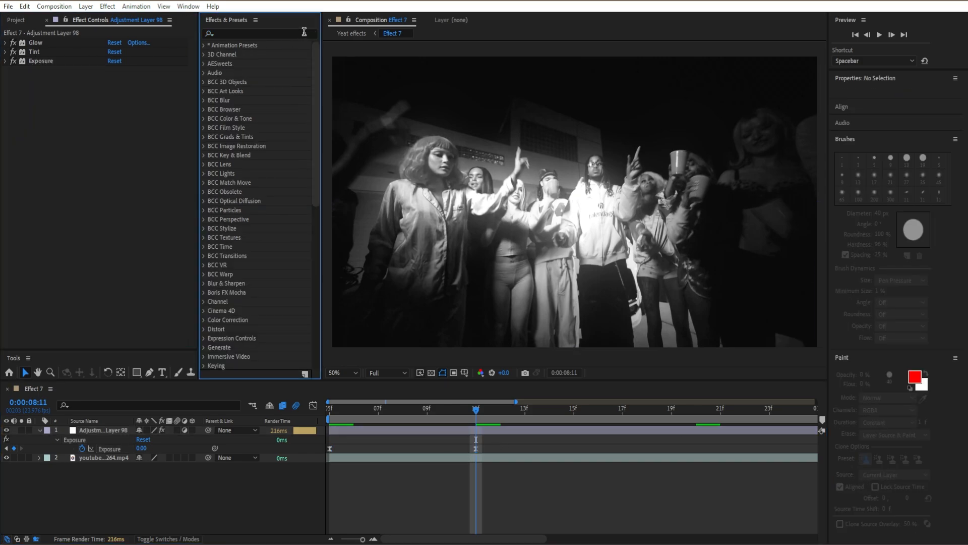
left_click(292, 34)
type("noise")
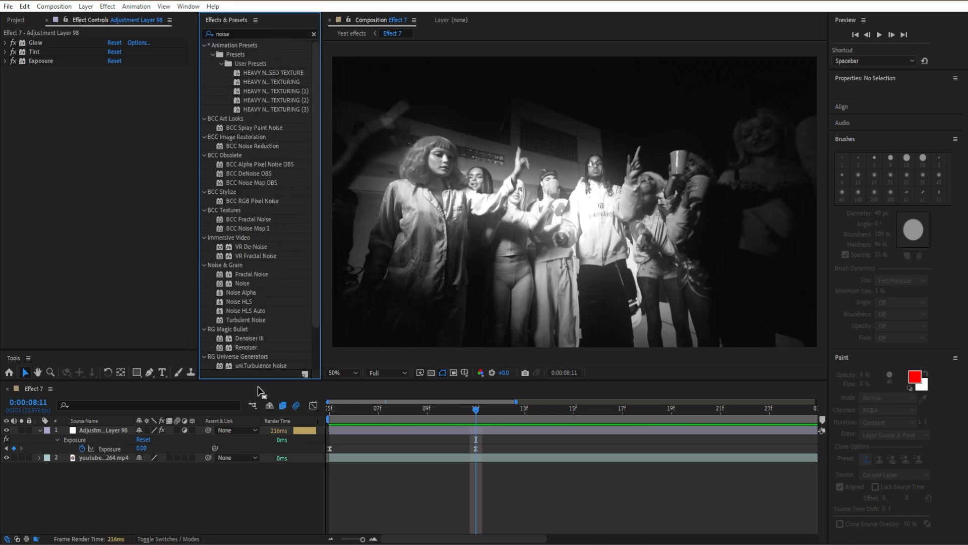
scroll(268, 296, "down", 3)
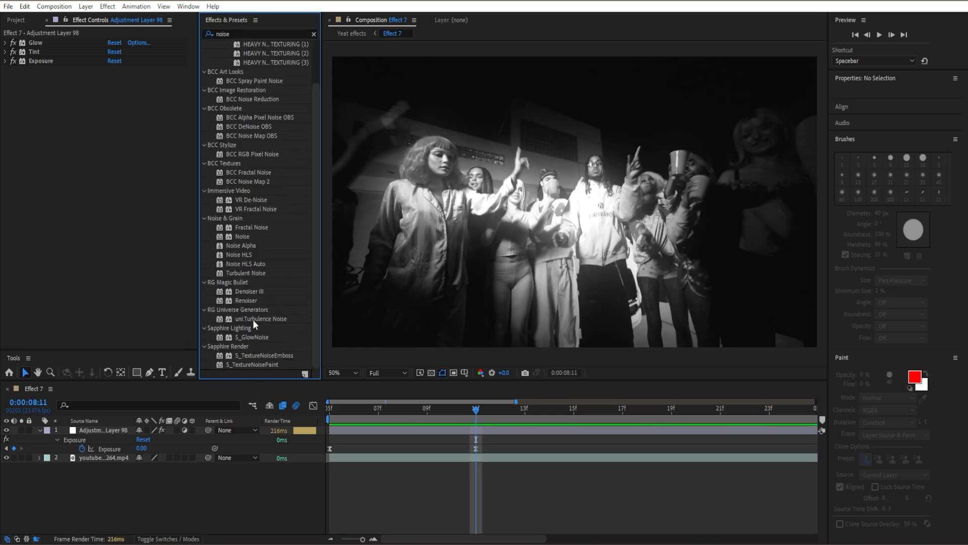
left_click_drag(244, 236, 39, 226)
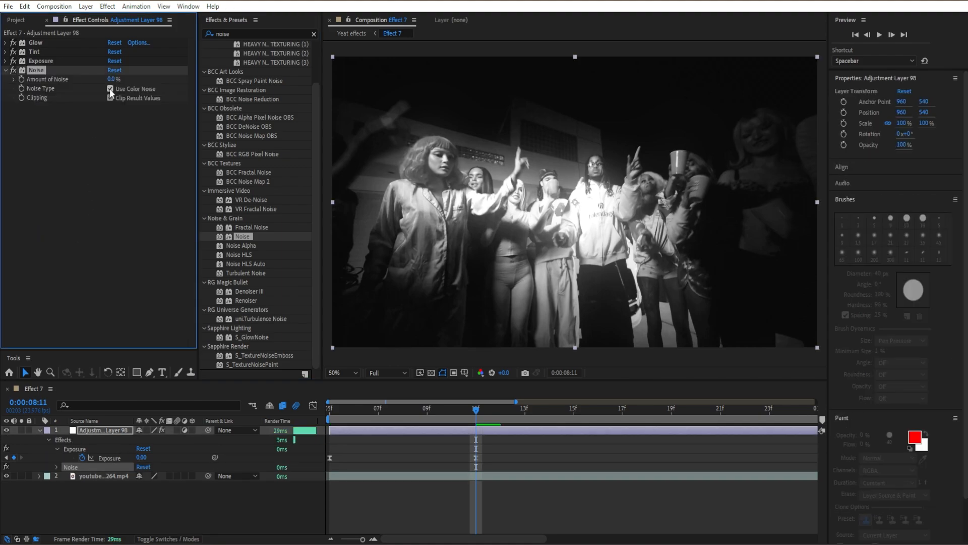
Turn off color noise in the Noise effect, set its amount to 18%, and collapse its settings.
left_click(110, 89)
left_click(112, 79)
type("18")
key("Return")
left_click(5, 71)
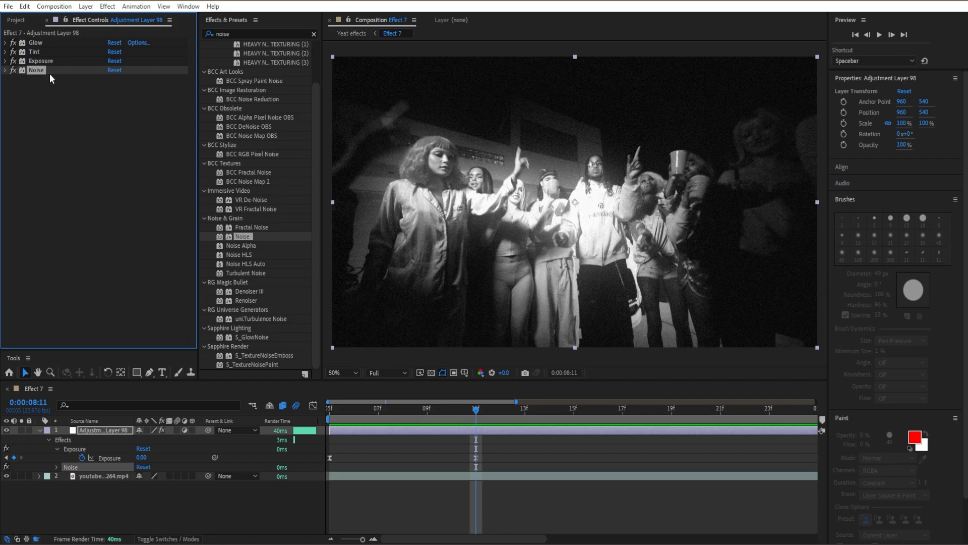
Apply the Blur & Sharpen Sharpen effect to the adjustment layer with a Sharpen Amount of 31.
left_click(314, 34)
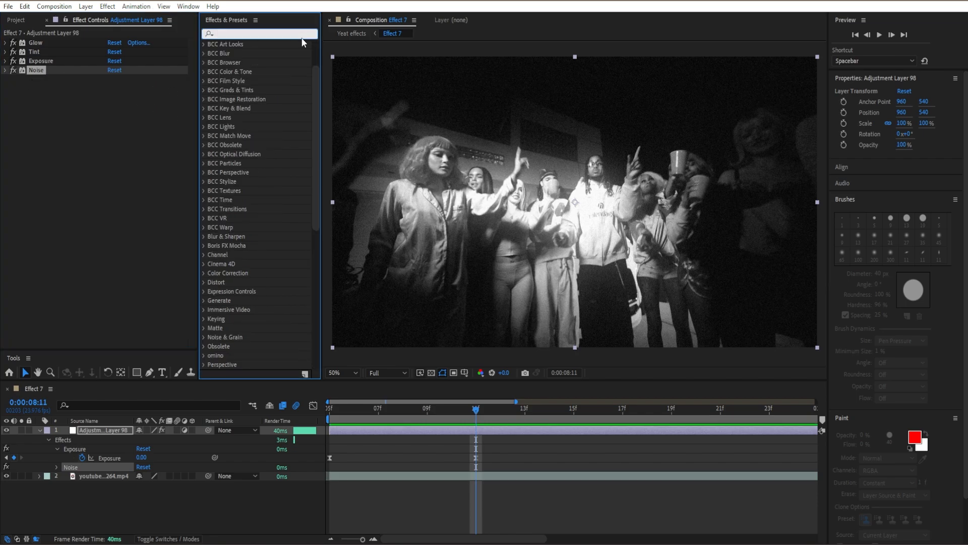
type("sharpe")
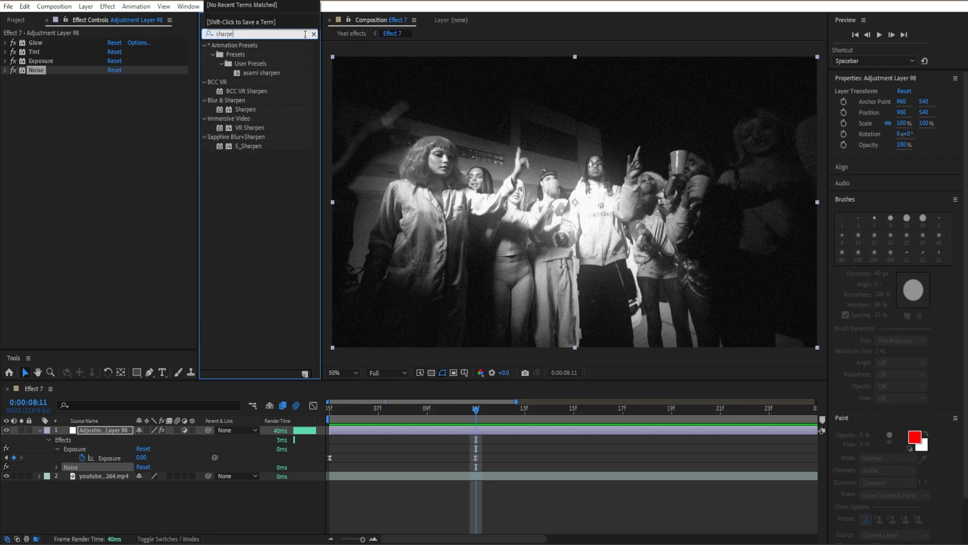
left_click_drag(238, 107, 89, 139)
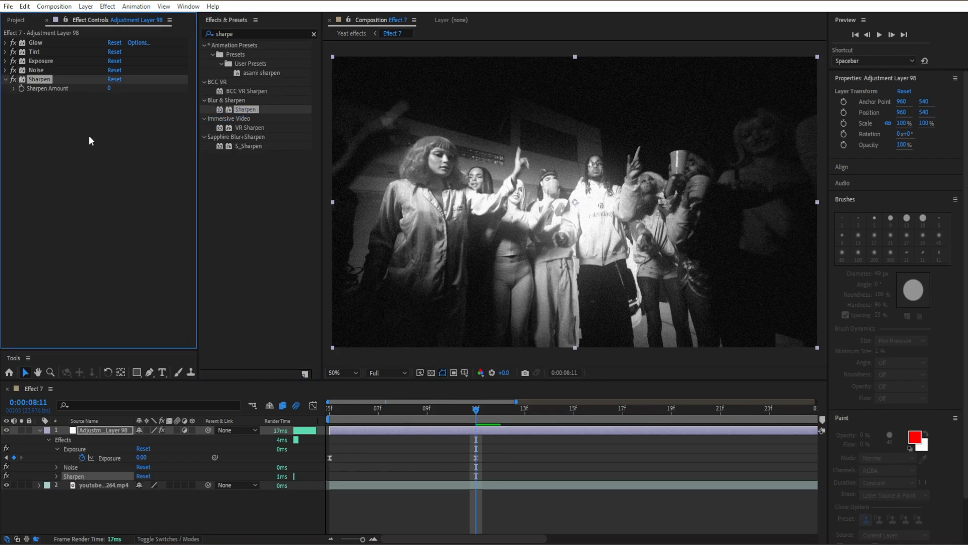
left_click(110, 89)
type("31")
key("Return")
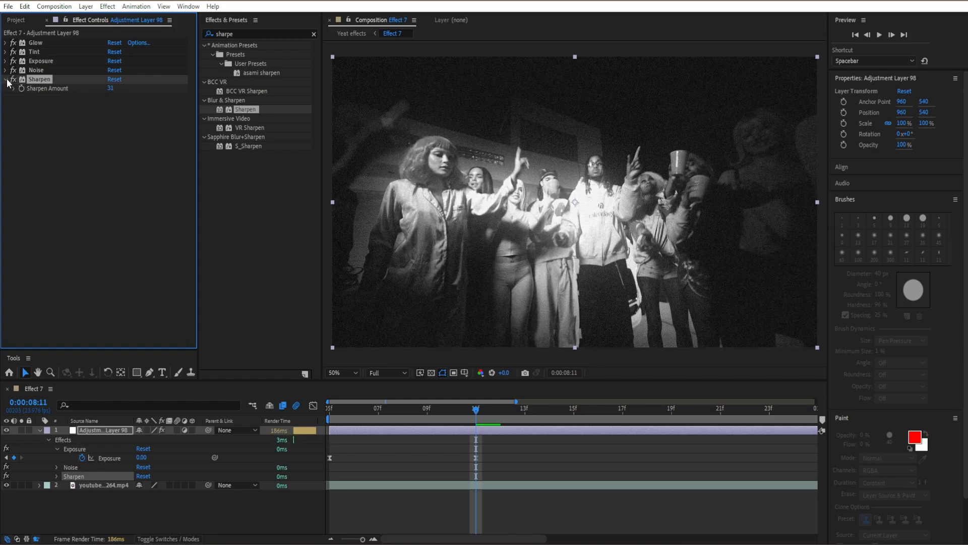
left_click(7, 81)
Apply the Zaebects Signal effect to the adjustment layer and set its Emulating VHS option to VHS_LP.
key("ctrl+f")
type("signa")
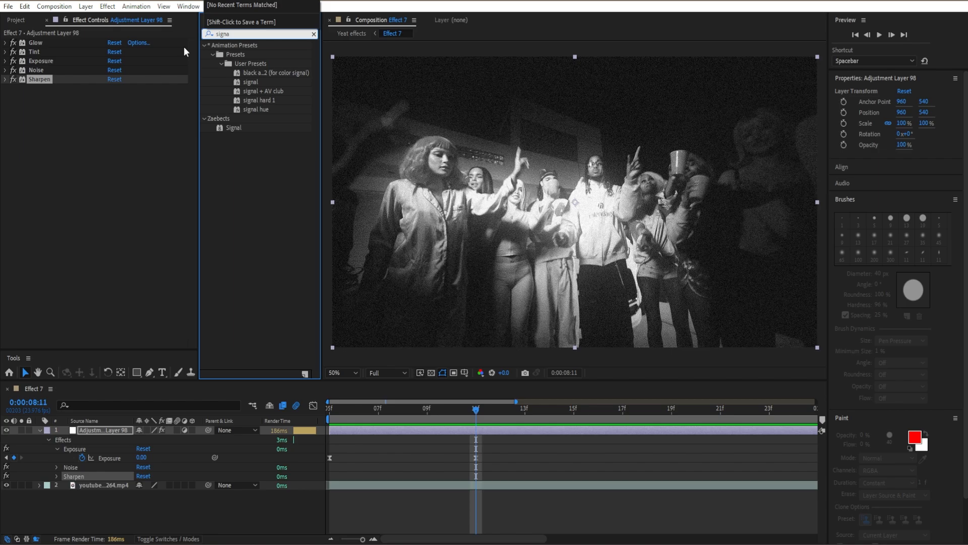
left_click_drag(240, 126, 156, 167)
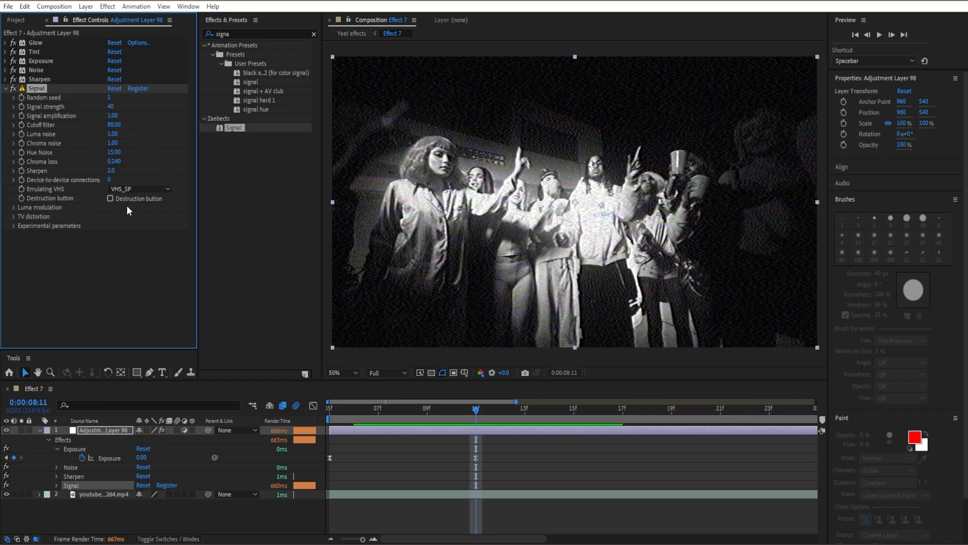
left_click(154, 190)
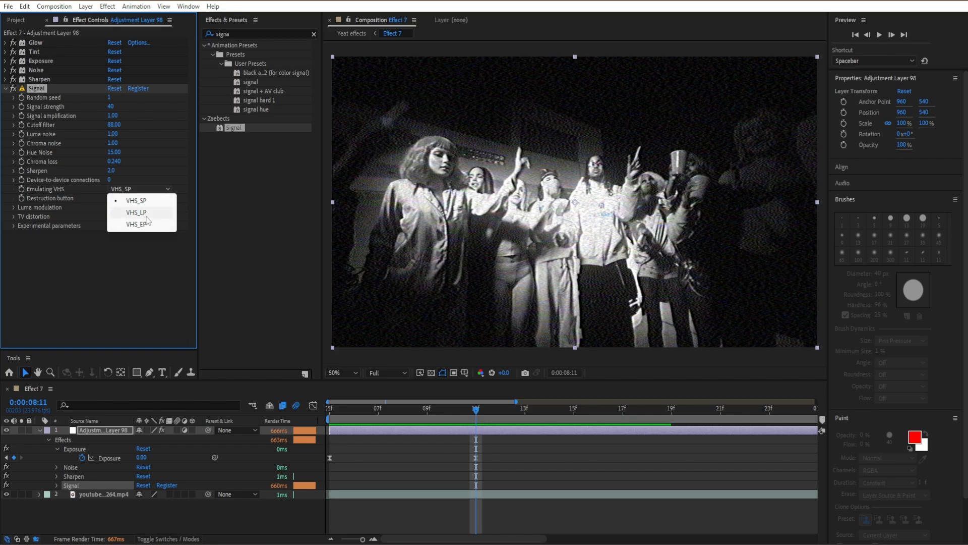
left_click(120, 212)
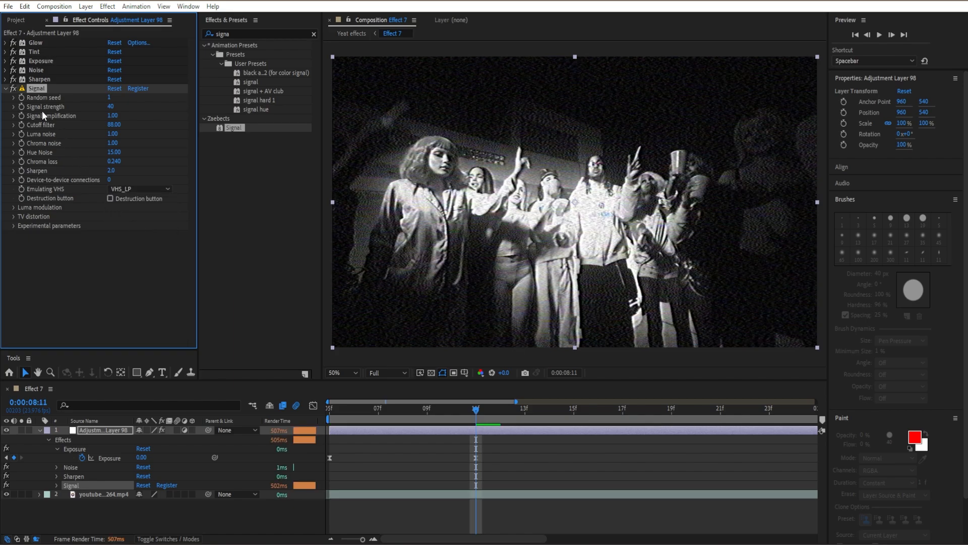
Set the Signal effect's Signal strength to 19 and its Cutoff filter to 1288.
left_click(112, 106)
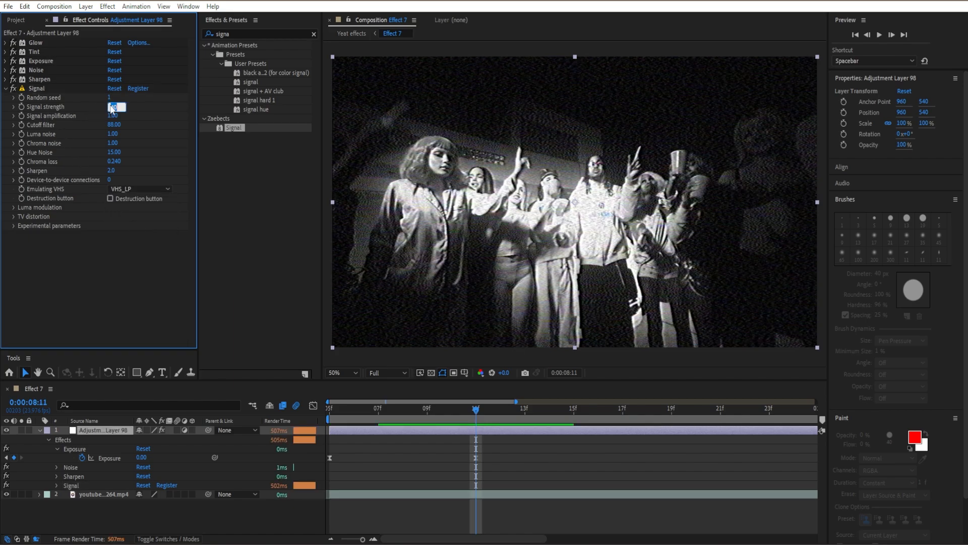
type("19")
key("Return")
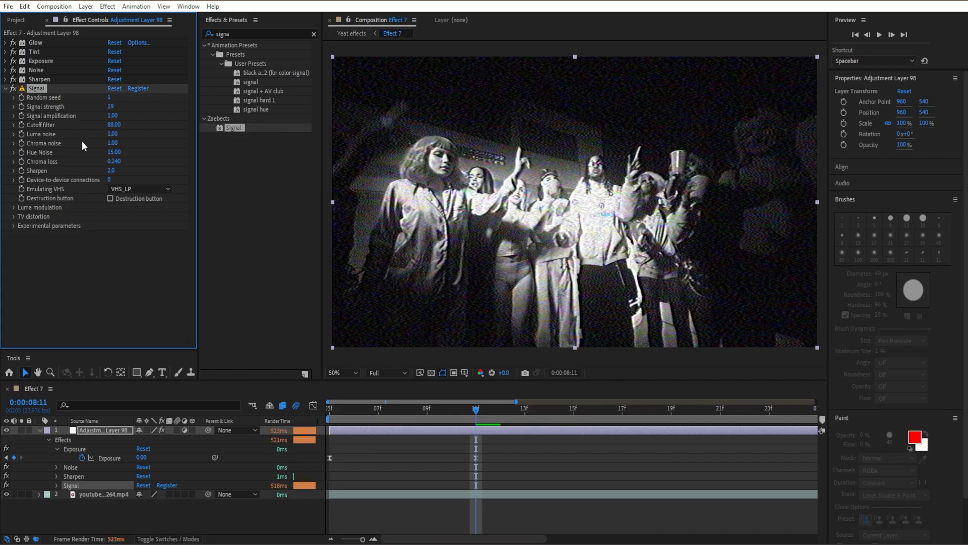
left_click(113, 125)
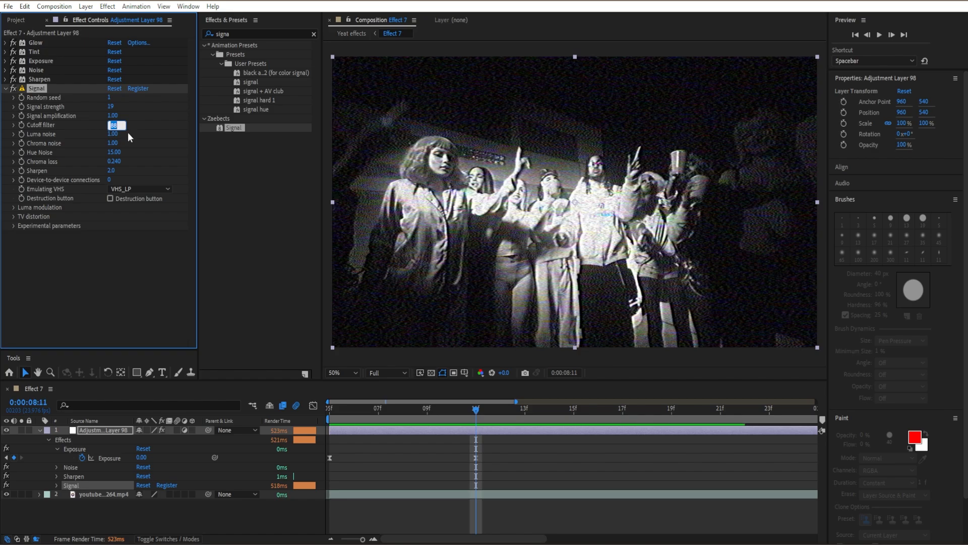
type("1288")
key("Return")
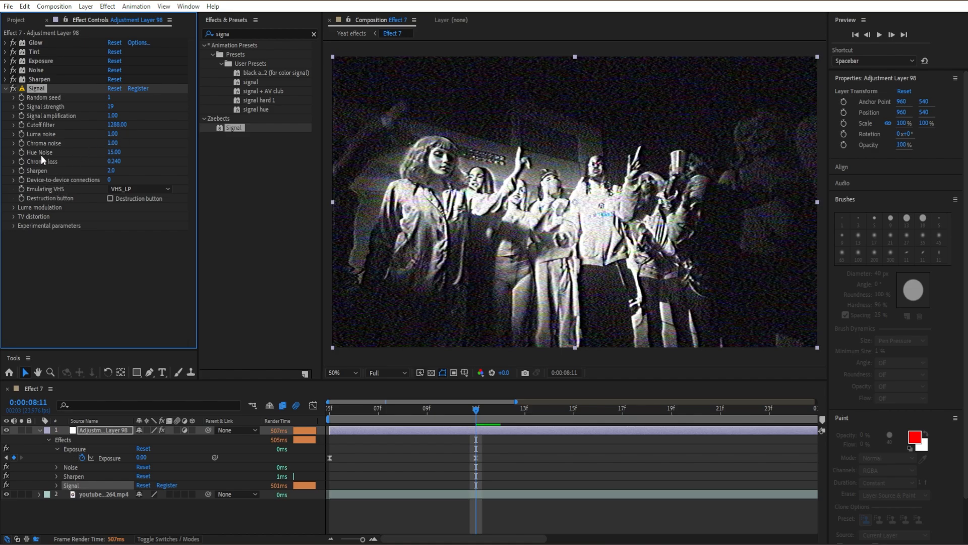
Set the Signal effect's Luma noise to 14 and collapse its settings.
left_click(112, 134)
type("14")
key("Return")
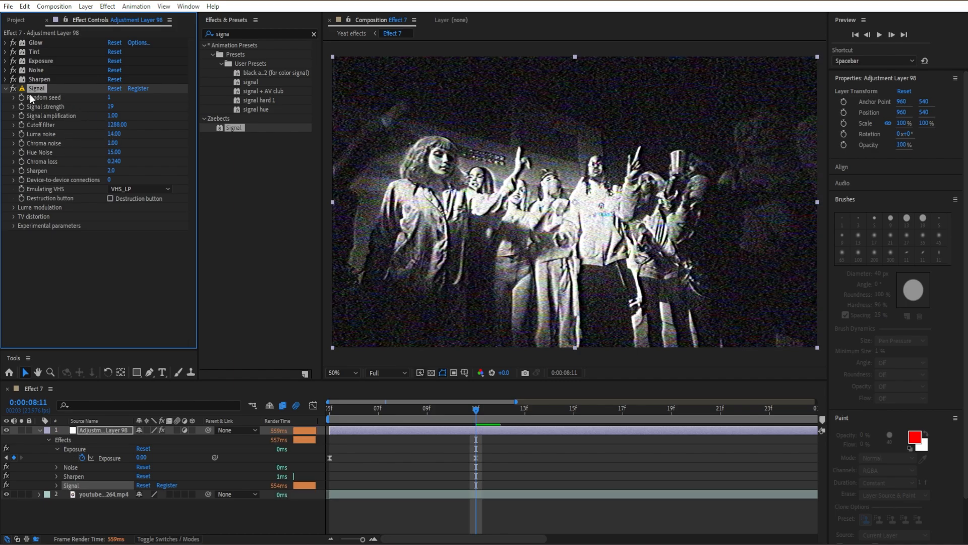
left_click(6, 89)
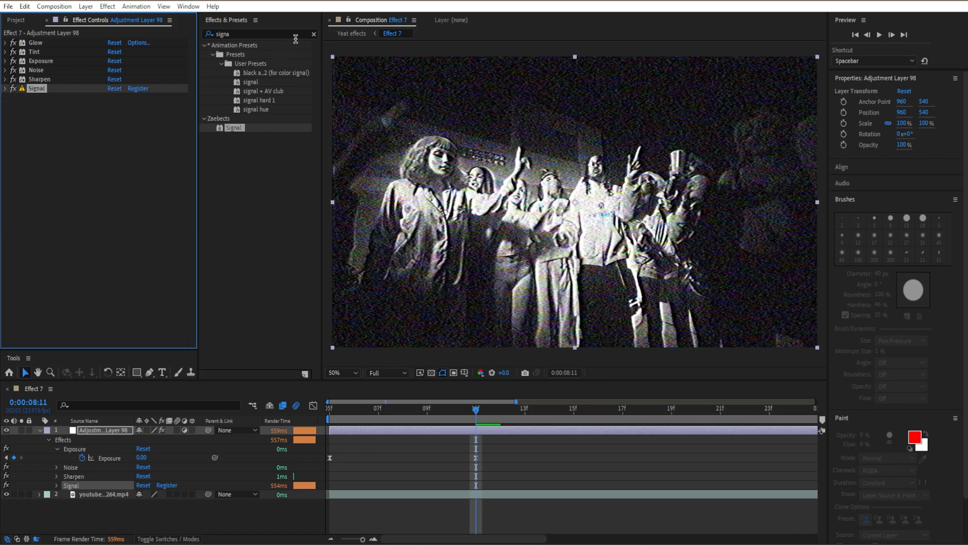
Find the Hue/Saturation effect under Color Correction and apply it to the adjustment layer.
left_click(314, 34)
type("hue")
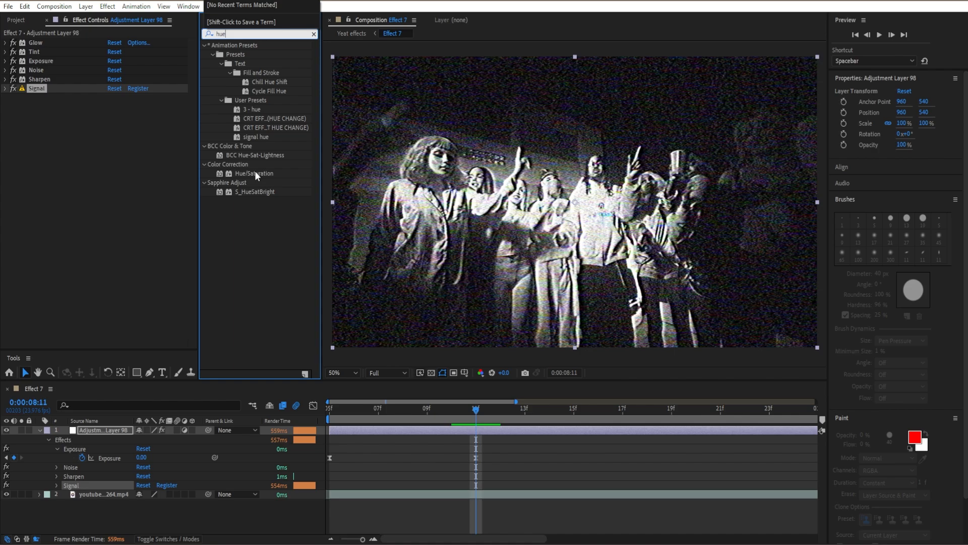
left_click_drag(256, 172, 44, 180)
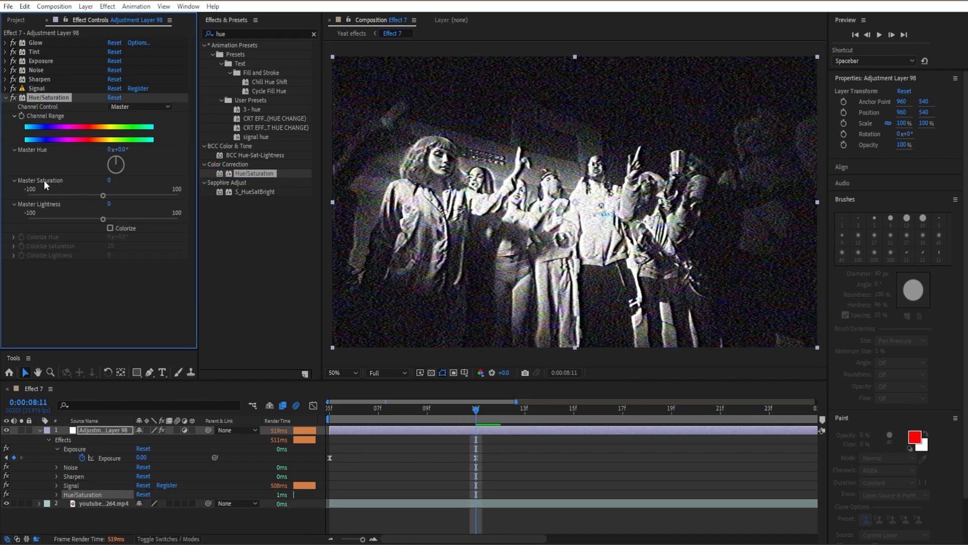
Set the Hue/Saturation effect's Master Saturation to 50.
left_click(107, 180)
type("50")
key("Return")
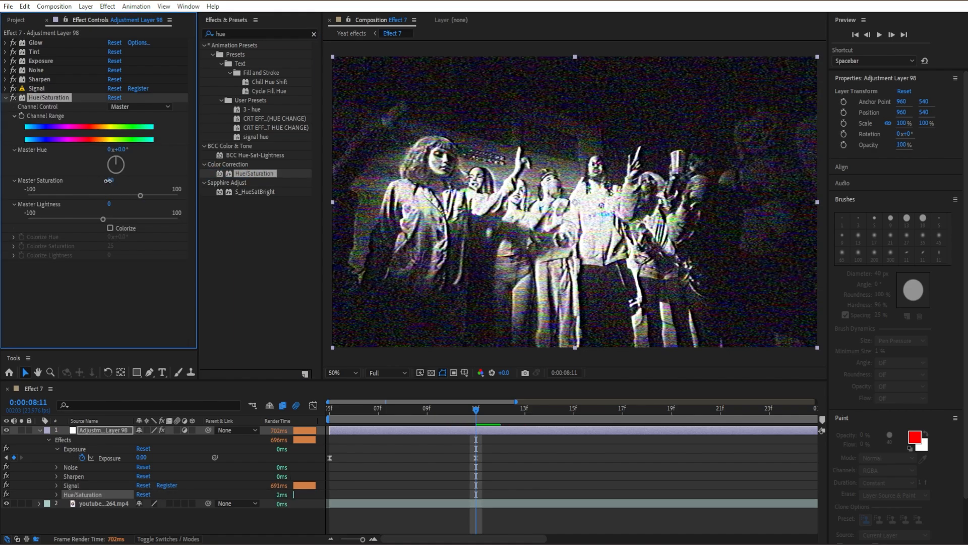
Set the Hue/Saturation effect's Master Saturation to -50 and collapse its settings.
left_click(108, 181)
type("-50")
key("Return")
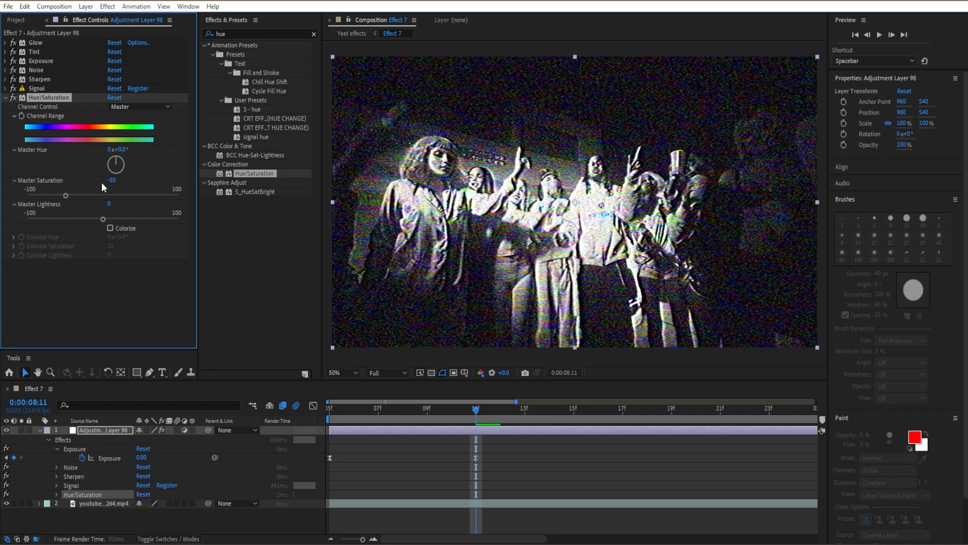
left_click(5, 98)
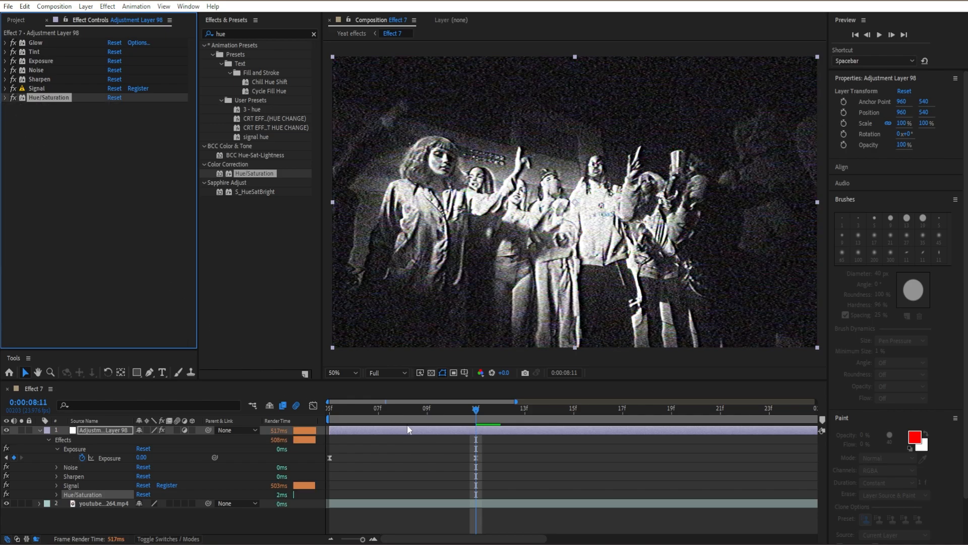
Collapse the adjustment layer's properties in the timeline, deselect the layer, and save the project.
key("u")
left_click(502, 482)
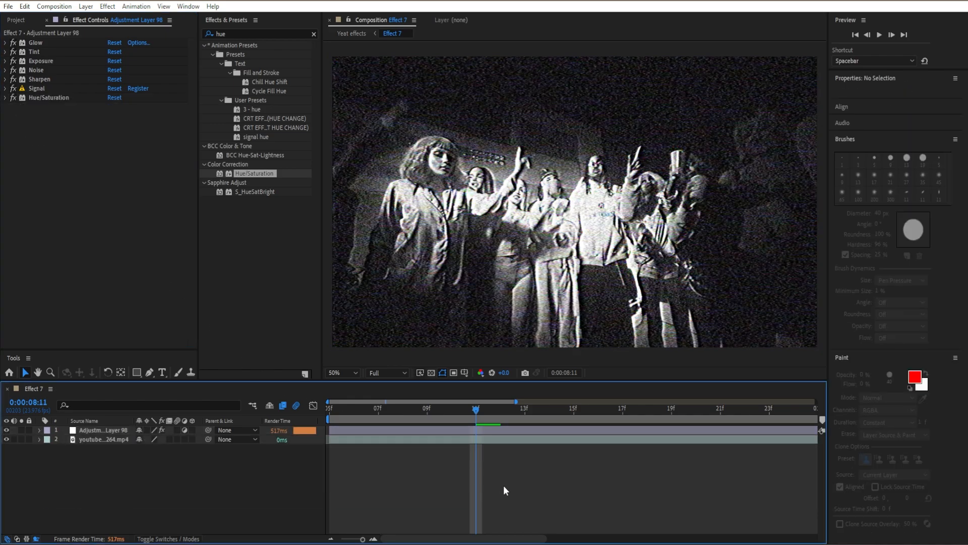
key("ctrl+s")
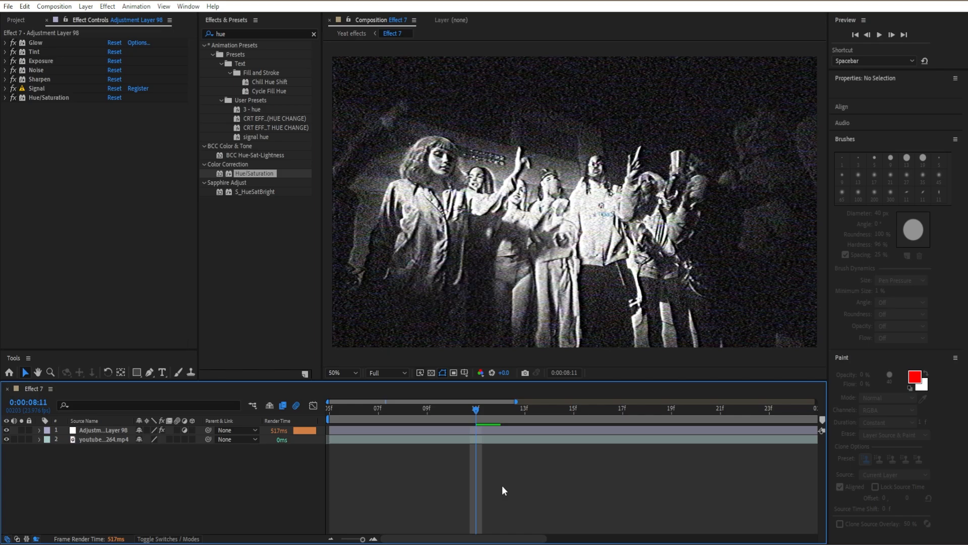